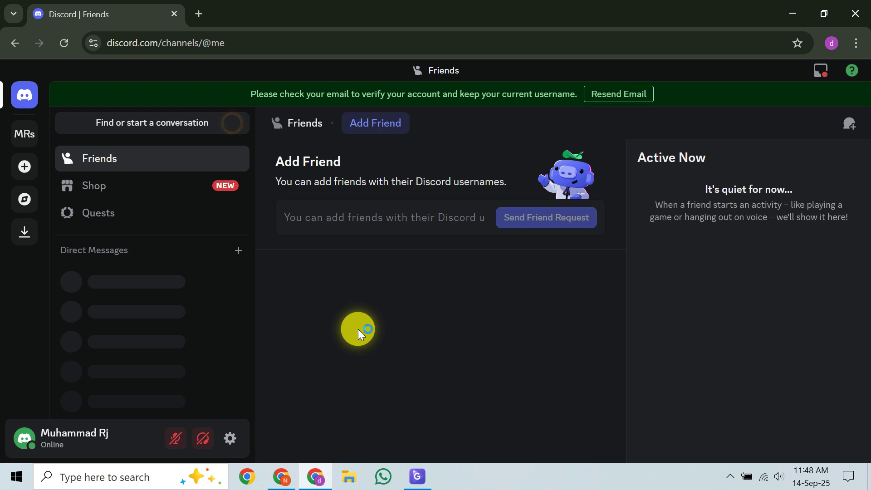
pyautogui.click(25, 133)
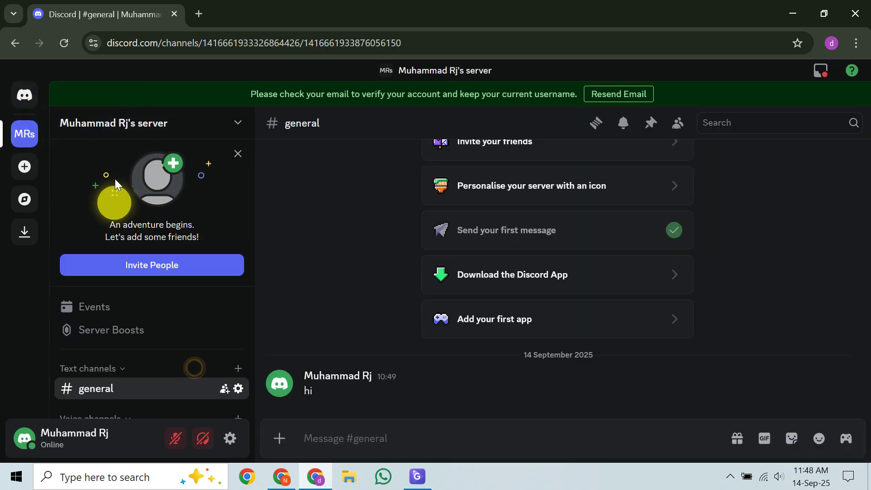
# Open Create Category from the server header menu and switch Private Category on
pyautogui.rightClick(139, 123)
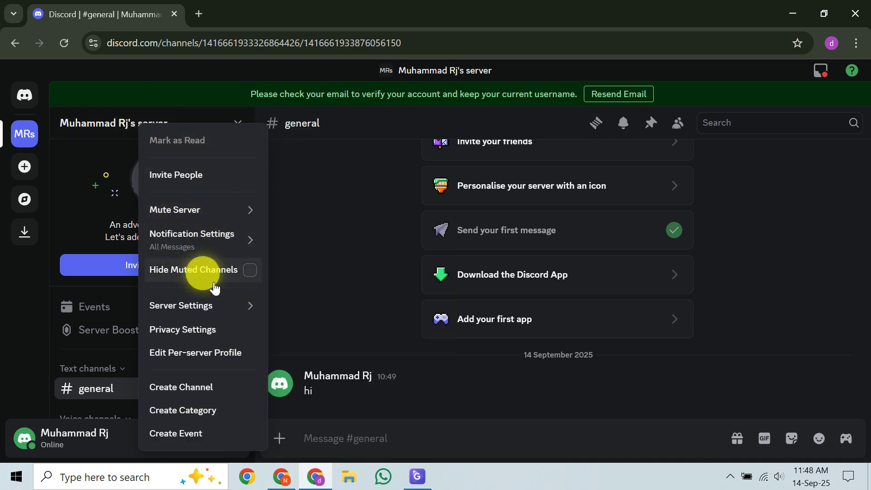
pyautogui.click(221, 411)
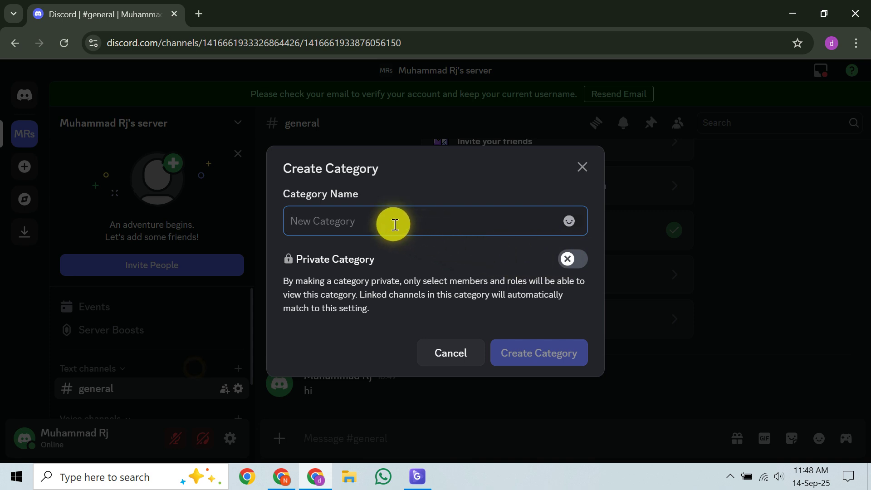
pyautogui.click(574, 261)
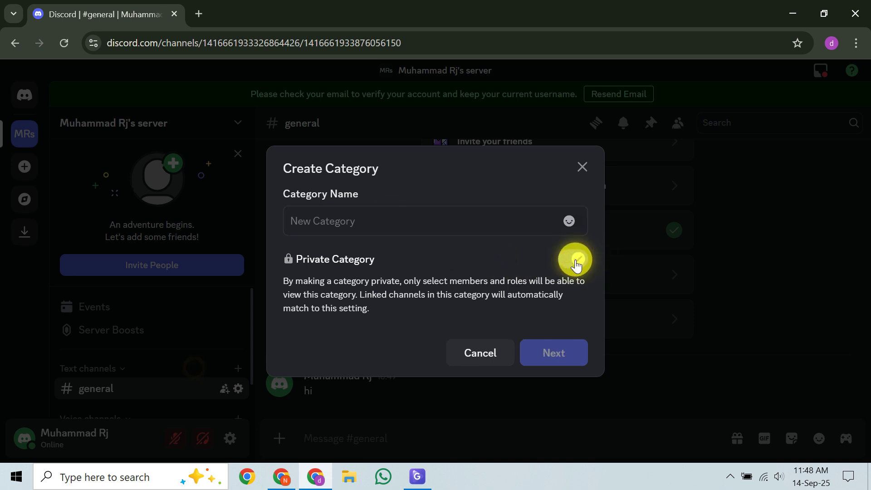
# Turn Private Category off and begin entering 'Archive' as the name, correcting typos
pyautogui.click(574, 262)
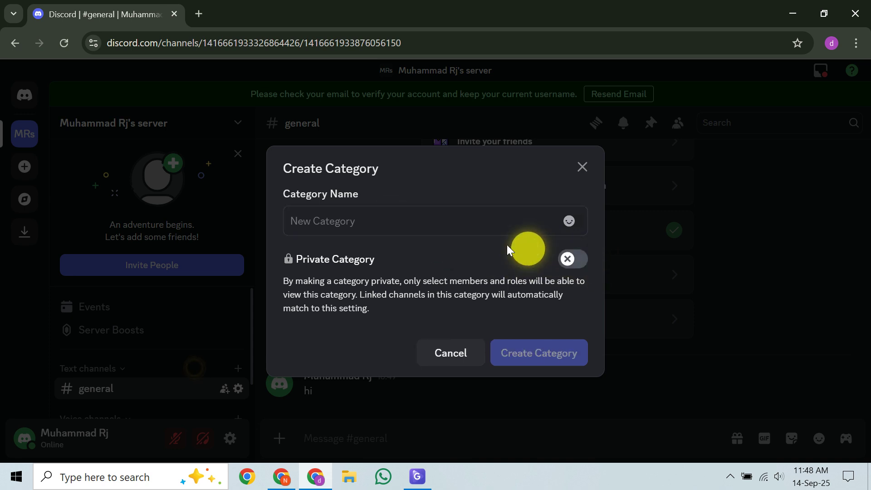
pyautogui.click(430, 228)
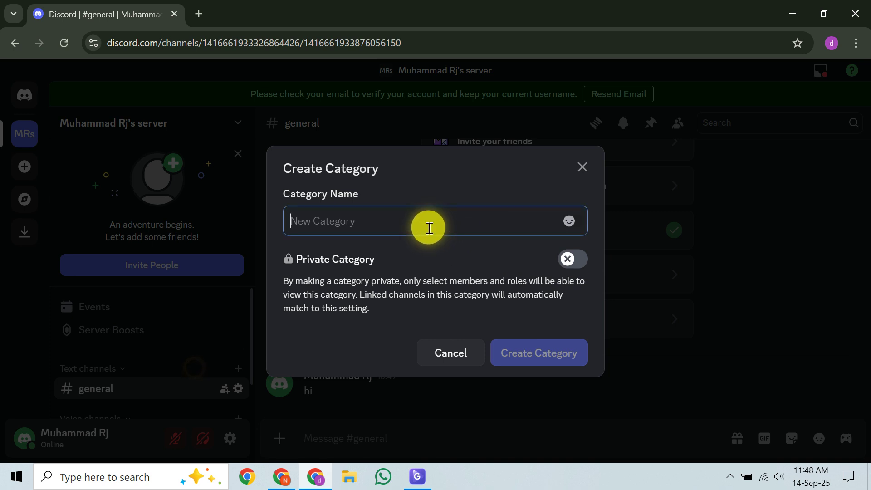
pyautogui.write('A')
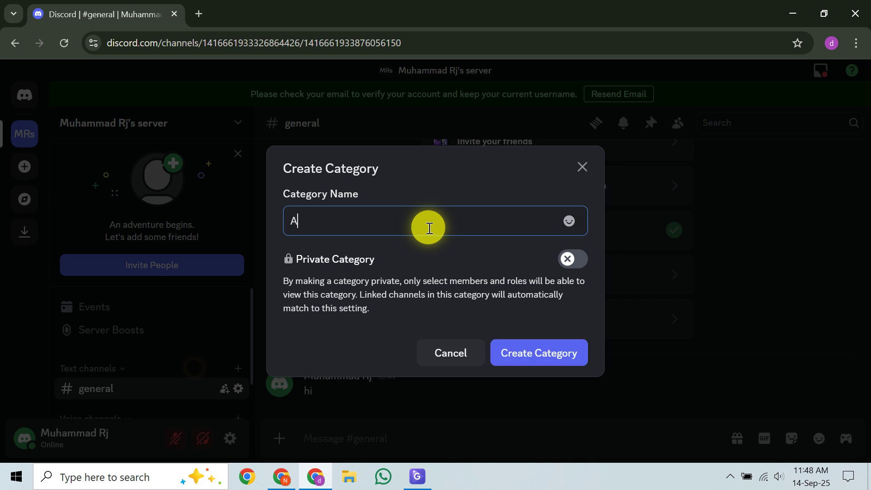
pyautogui.write('r')
pyautogui.write('r')
pyautogui.write('i')
pyautogui.write('che')
pyautogui.press('BackSpace')
pyautogui.press('BackSpace')
pyautogui.press('BackSpace')
pyautogui.press('BackSpace')
pyautogui.press('BackSpace')
pyautogui.write('r')
pyautogui.write('chi')
pyautogui.write('ve')
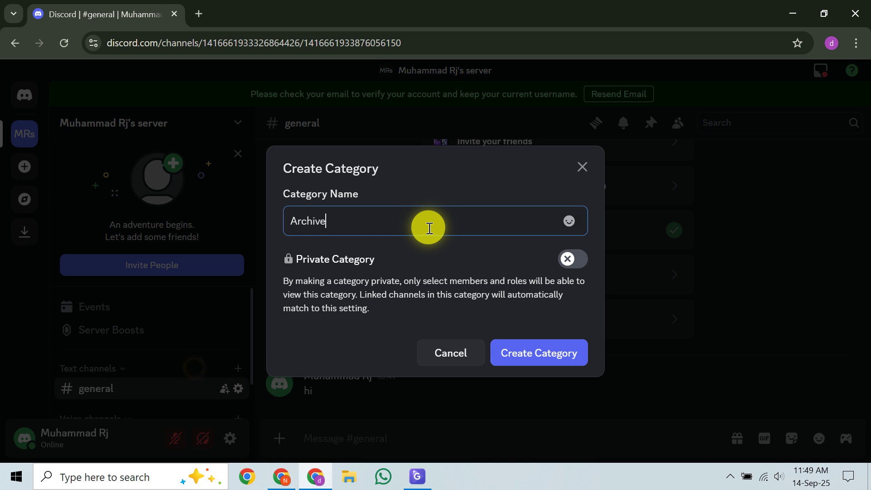